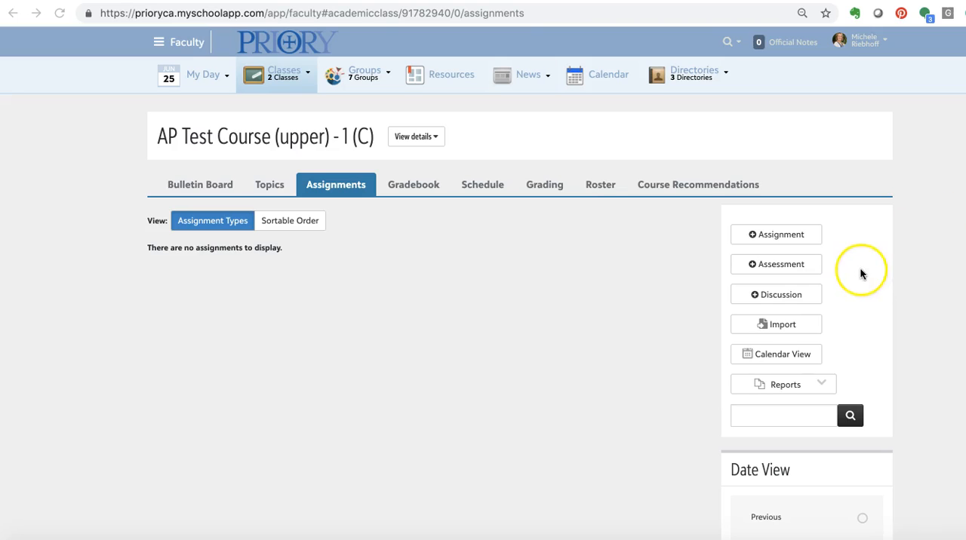
- Open the assignment import and choose the 2018 - 2019 school year with the AP Test Course (upper) - C section as source
click(775, 323)
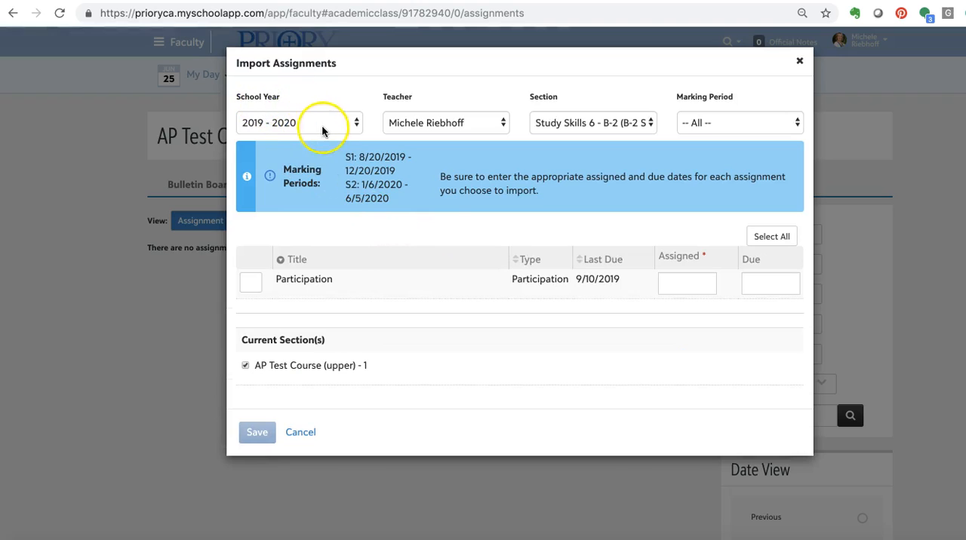
click(346, 125)
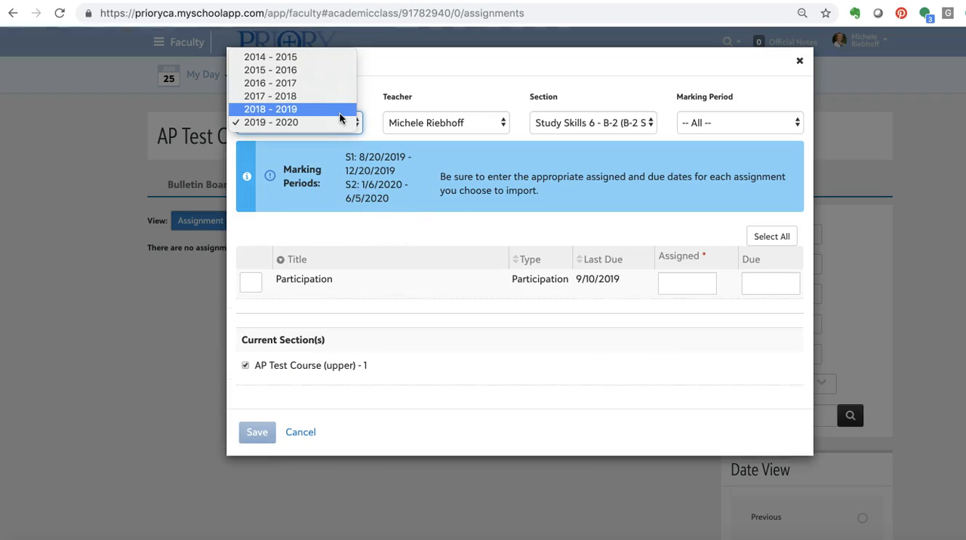
click(340, 112)
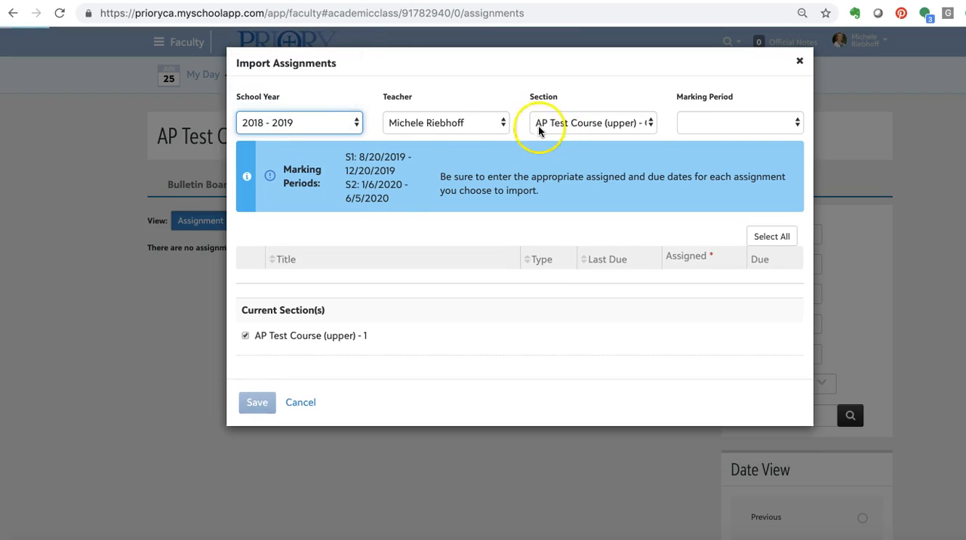
click(632, 129)
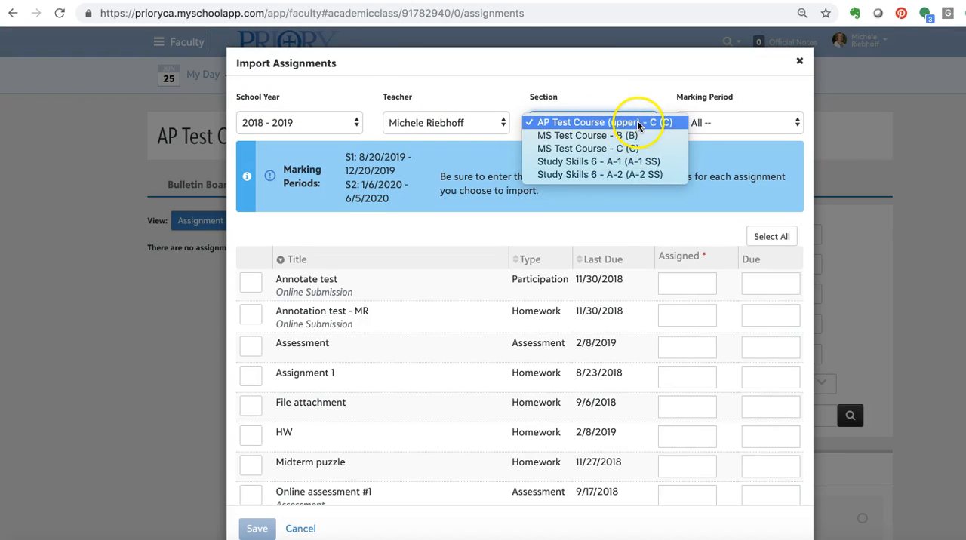
click(652, 99)
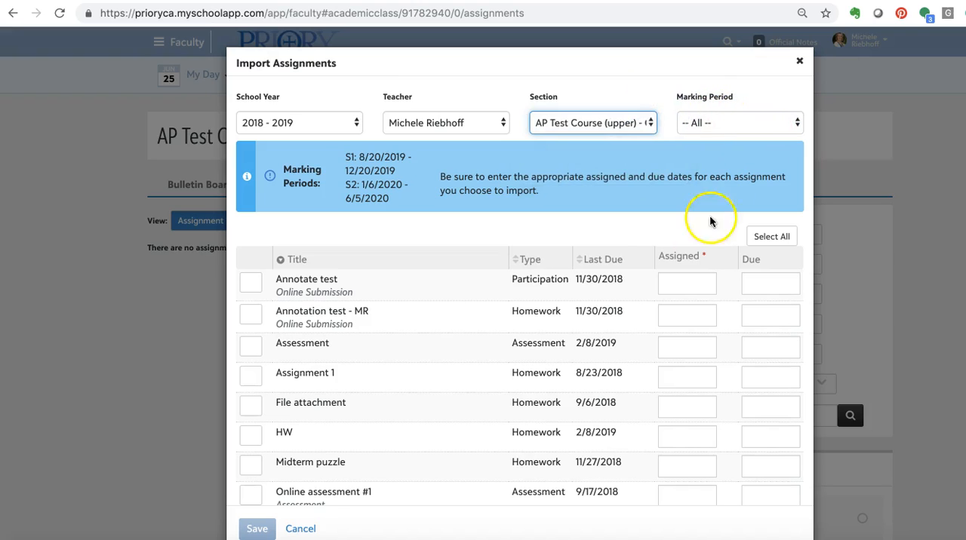
- Filter the importable assignments to marking period S1
click(750, 125)
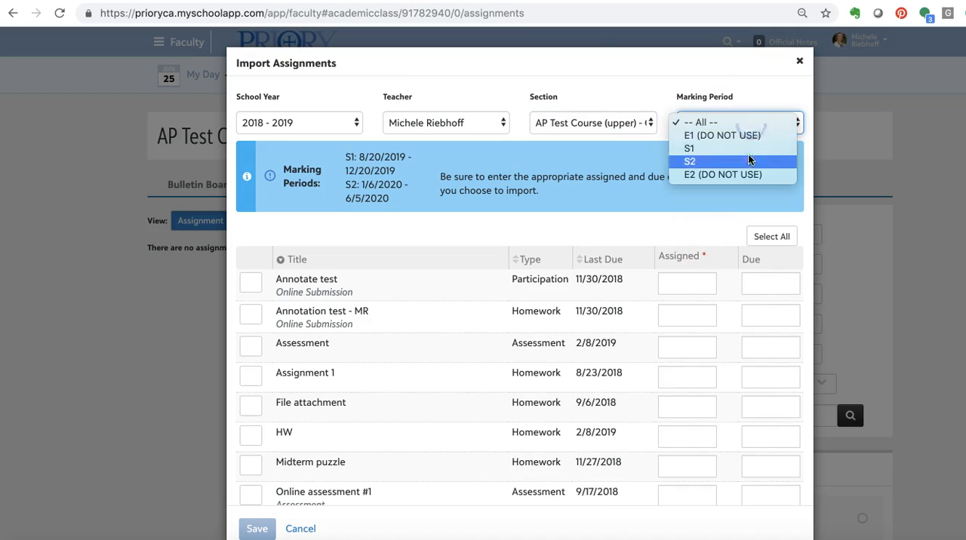
click(642, 140)
scroll(585, 419, down, 5)
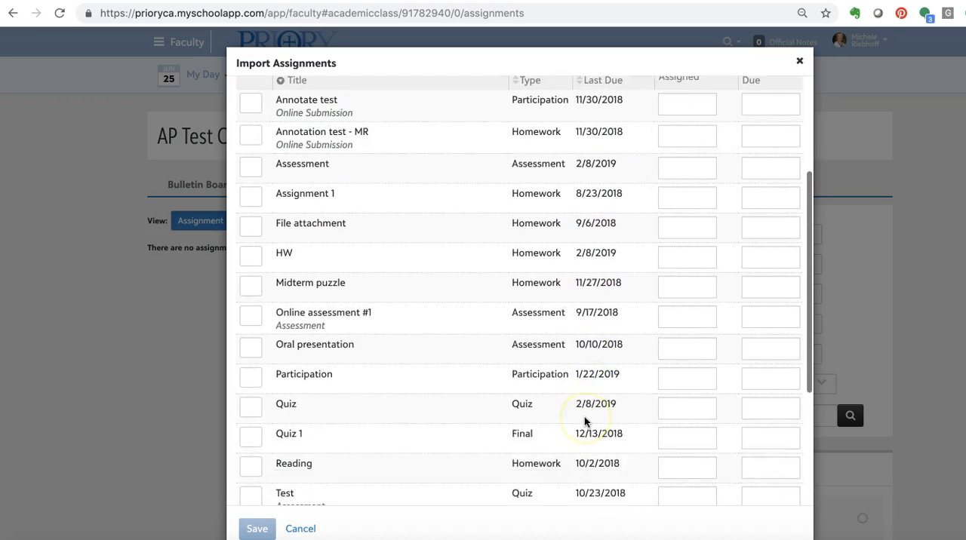
scroll(584, 417, up, 5)
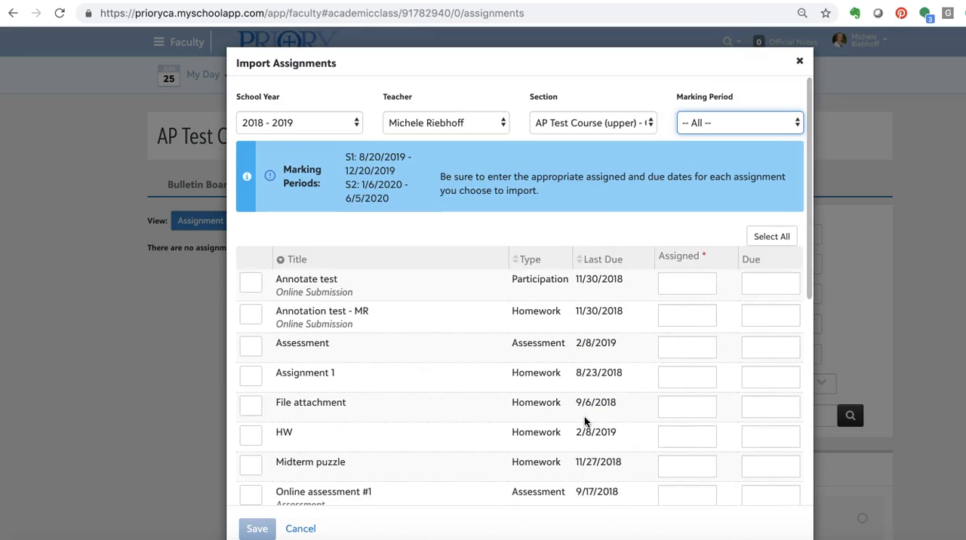
click(778, 124)
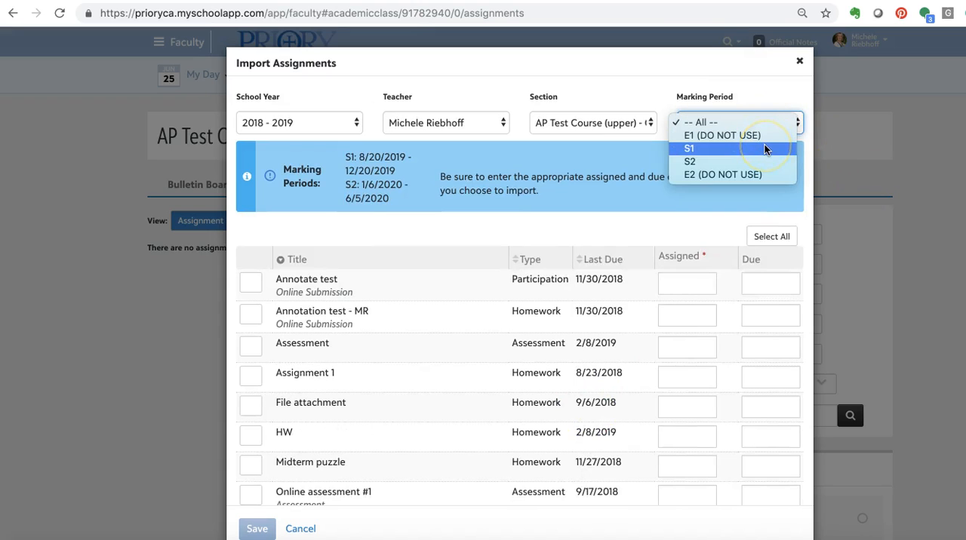
click(765, 148)
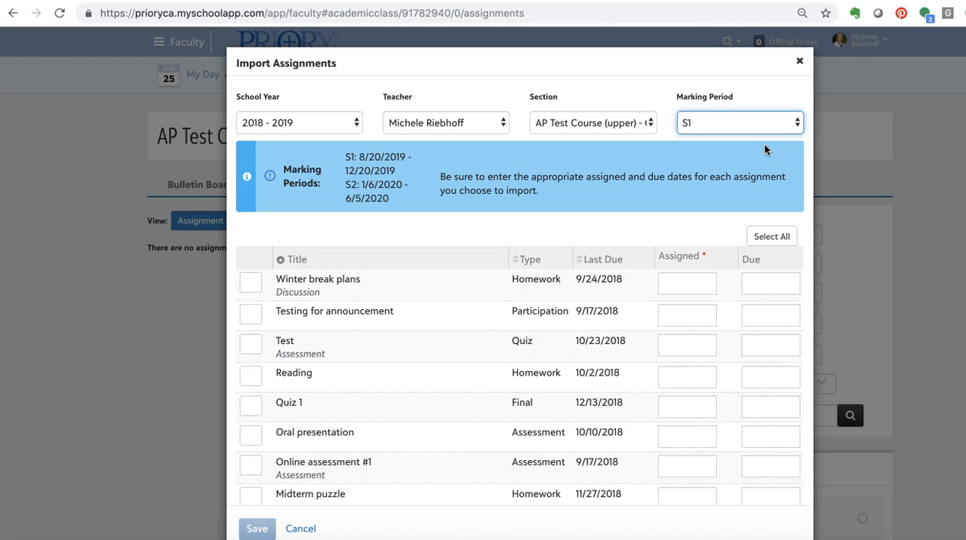
- Select the Test, Reading, Quiz 1 and Oral presentation assignments for import
scroll(333, 370, down, 1)
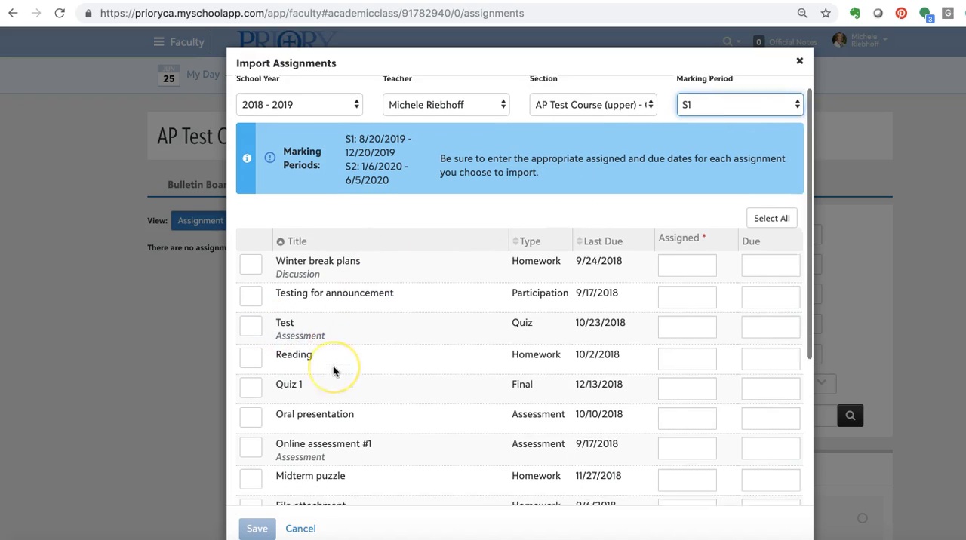
scroll(332, 371, down, 3)
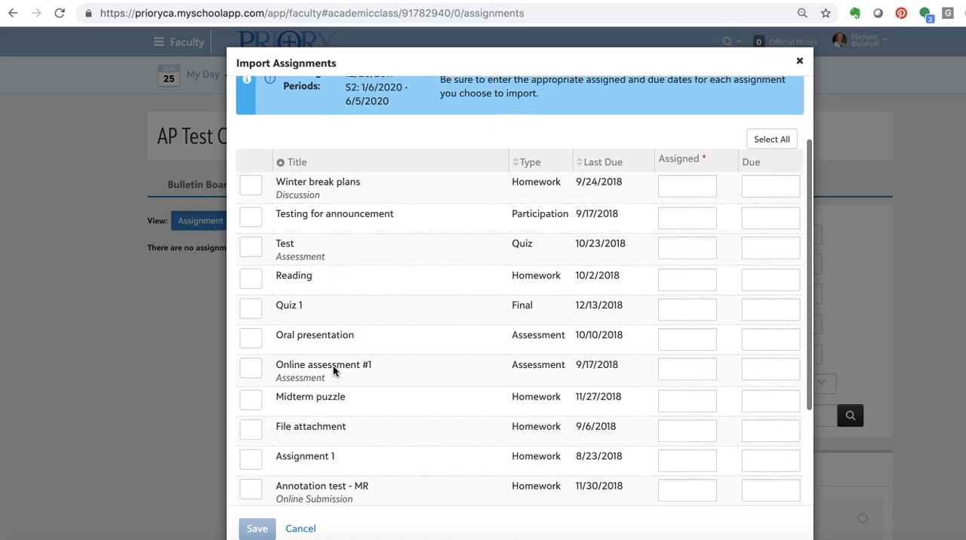
scroll(332, 365, up, 1)
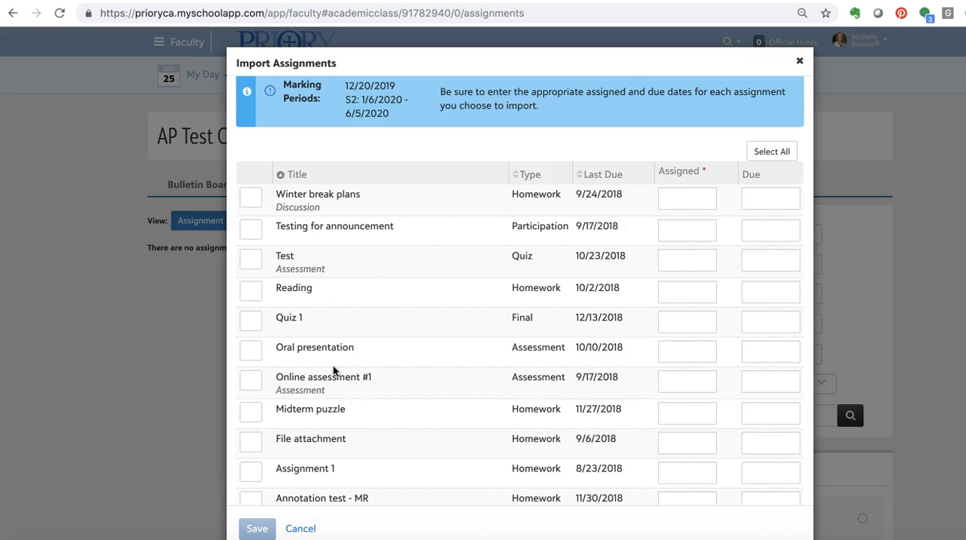
click(251, 262)
click(251, 291)
click(251, 324)
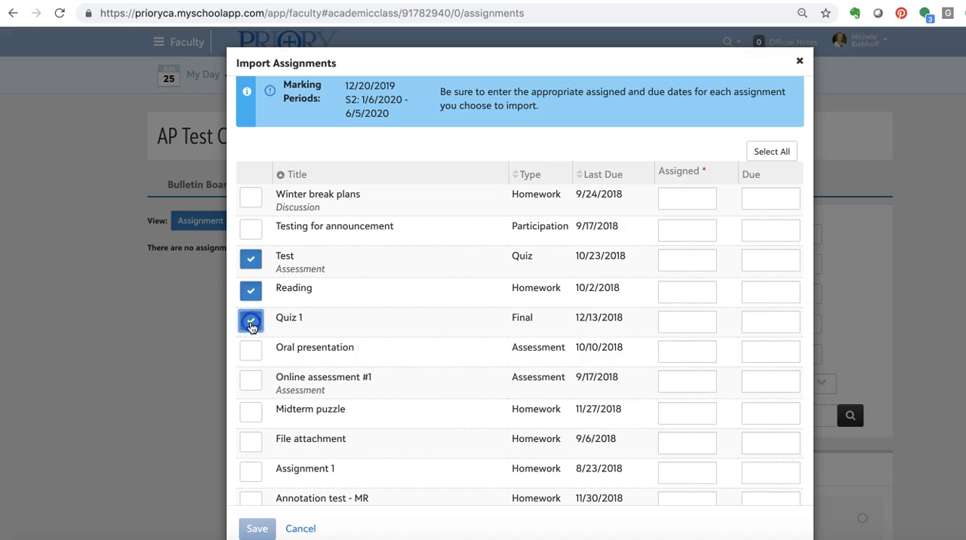
click(252, 354)
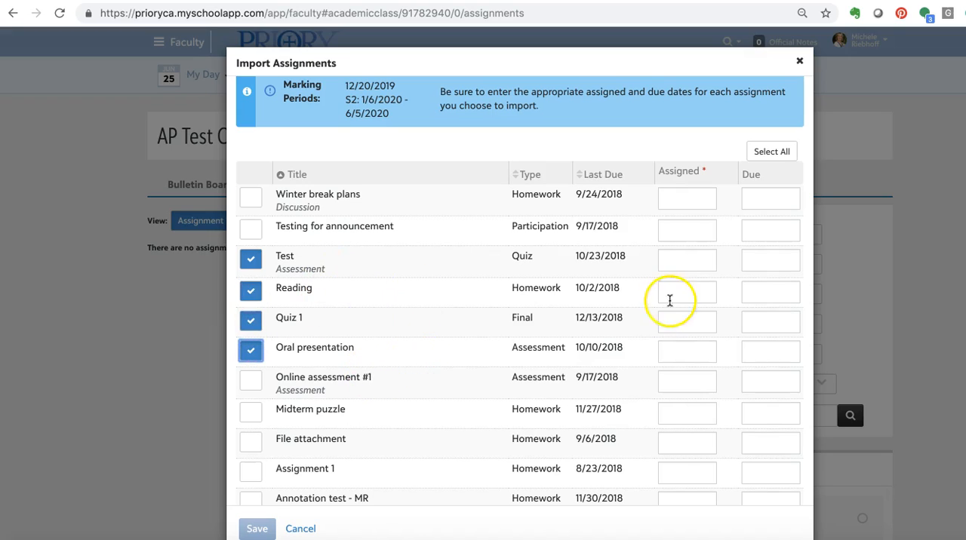
- Set the assigned date of Test, Reading and Quiz 1 to 08/19/2019
click(690, 260)
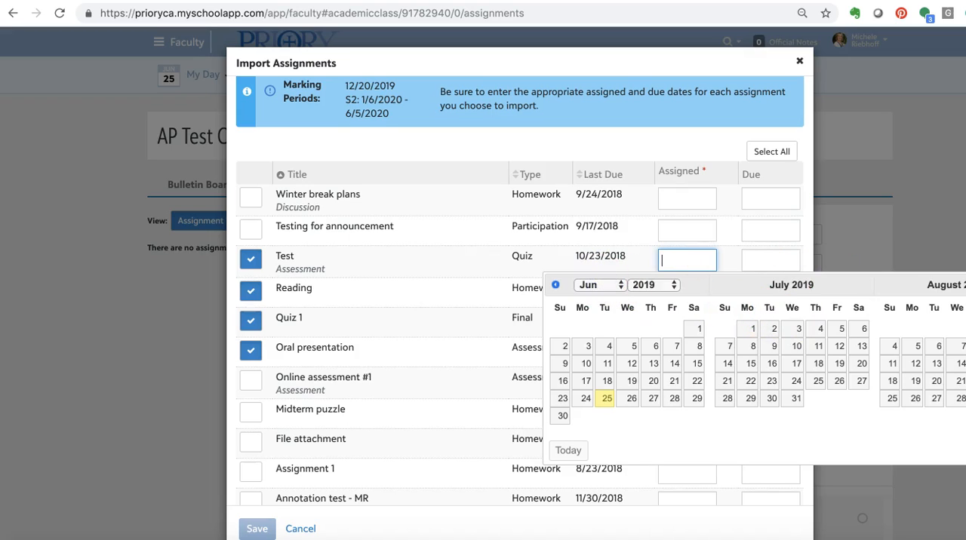
click(914, 385)
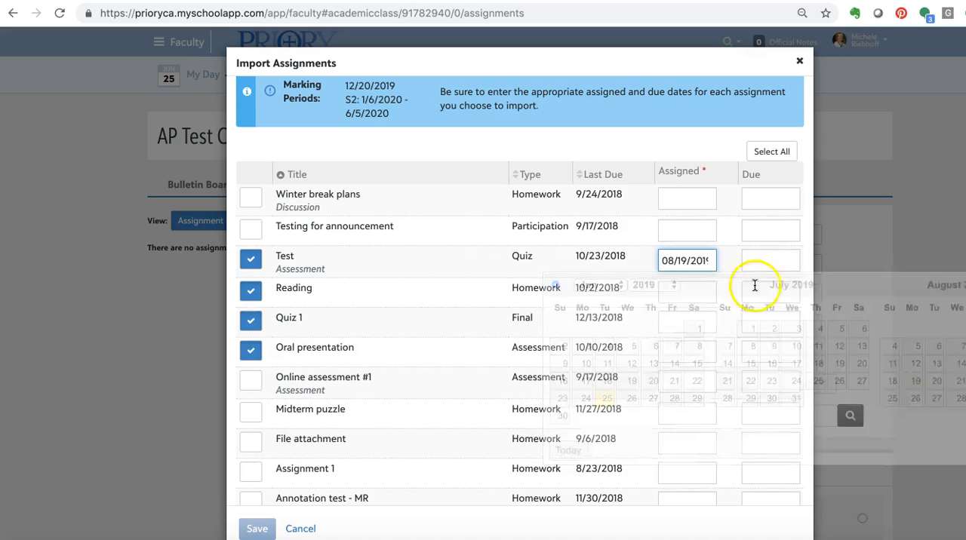
click(677, 296)
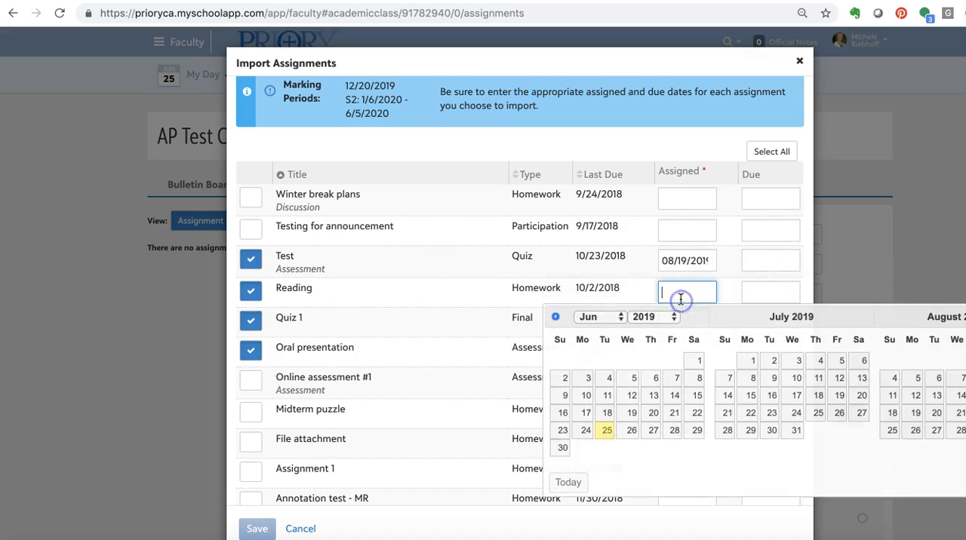
click(914, 413)
click(686, 322)
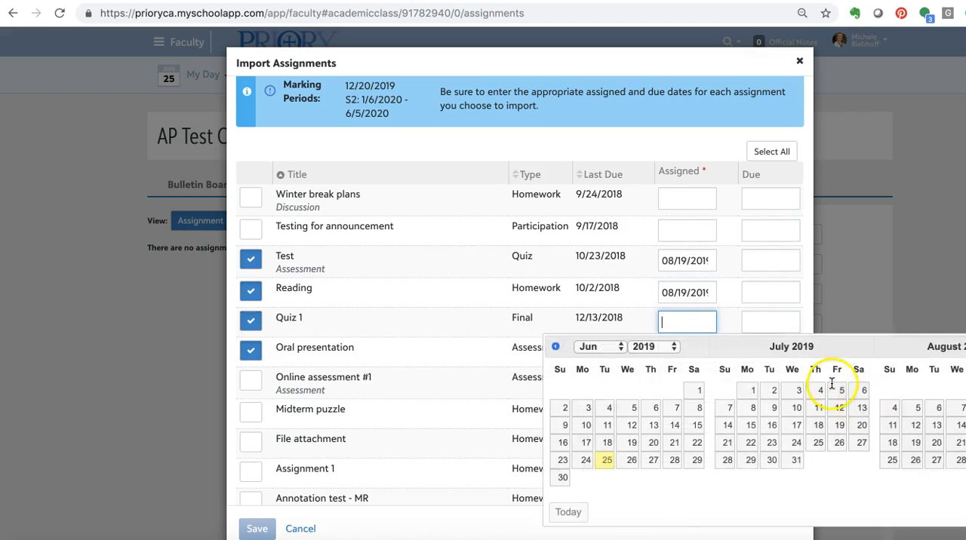
click(915, 443)
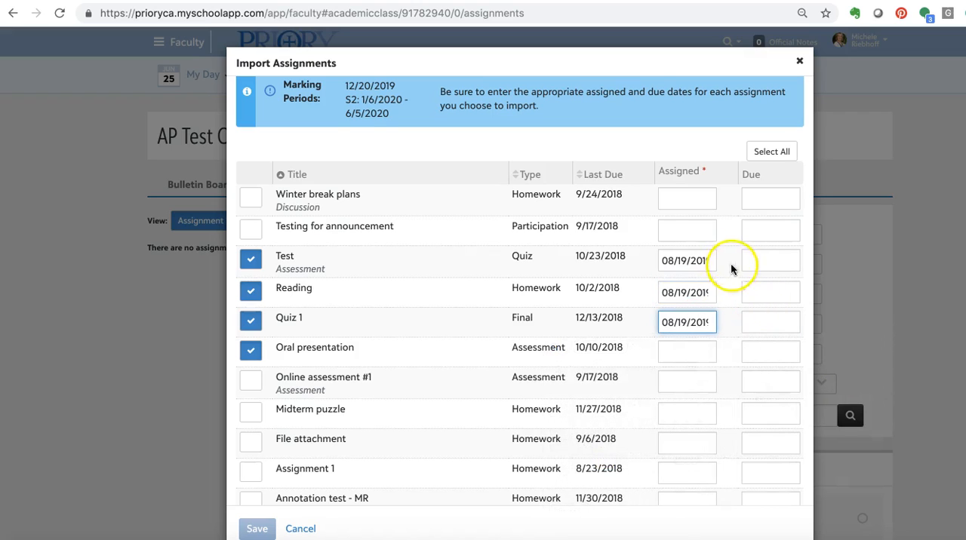
- Set the due date of Test, Reading and Quiz 1 to 08/26/2019
click(761, 263)
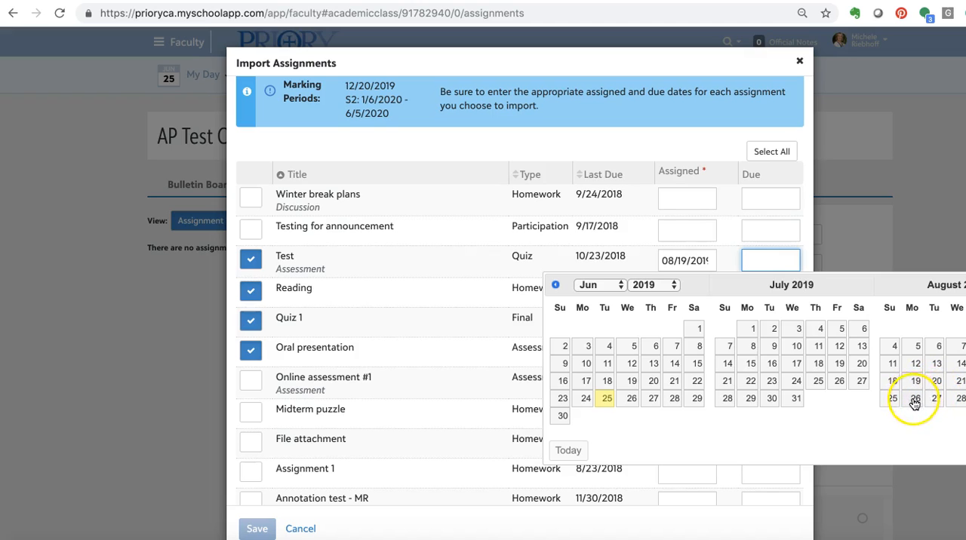
click(914, 399)
click(767, 297)
click(915, 427)
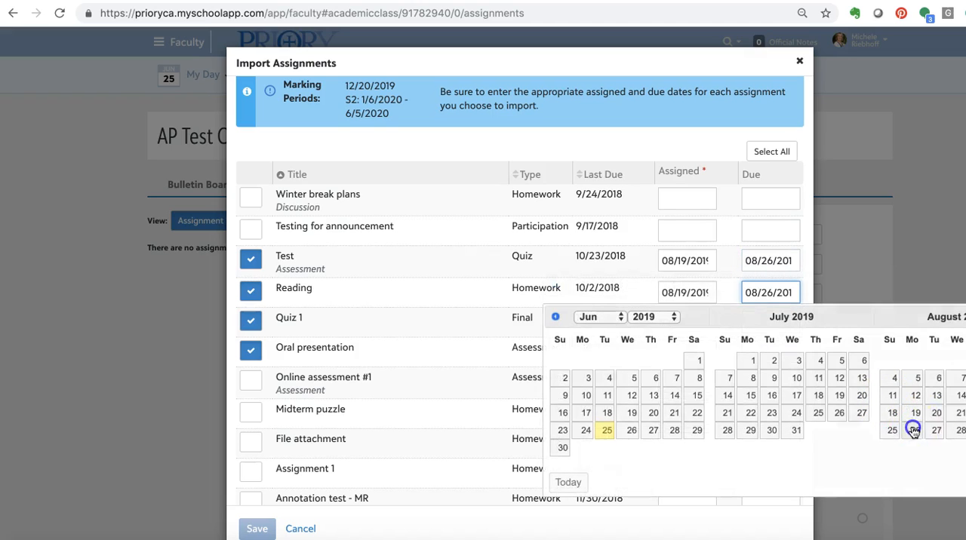
click(785, 325)
click(914, 460)
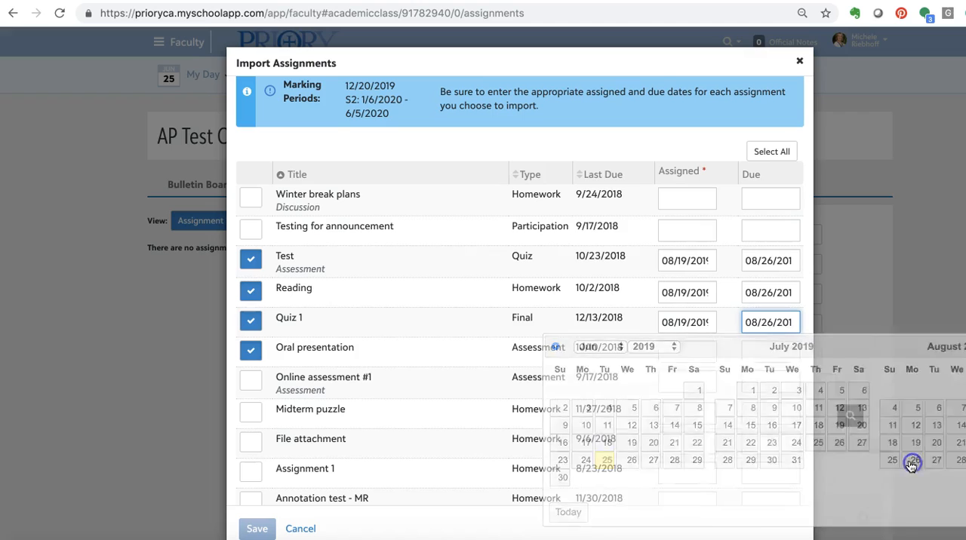
- Try to save the import of the selected assignments into AP Test Course (upper) - 1
scroll(373, 359, down, 3)
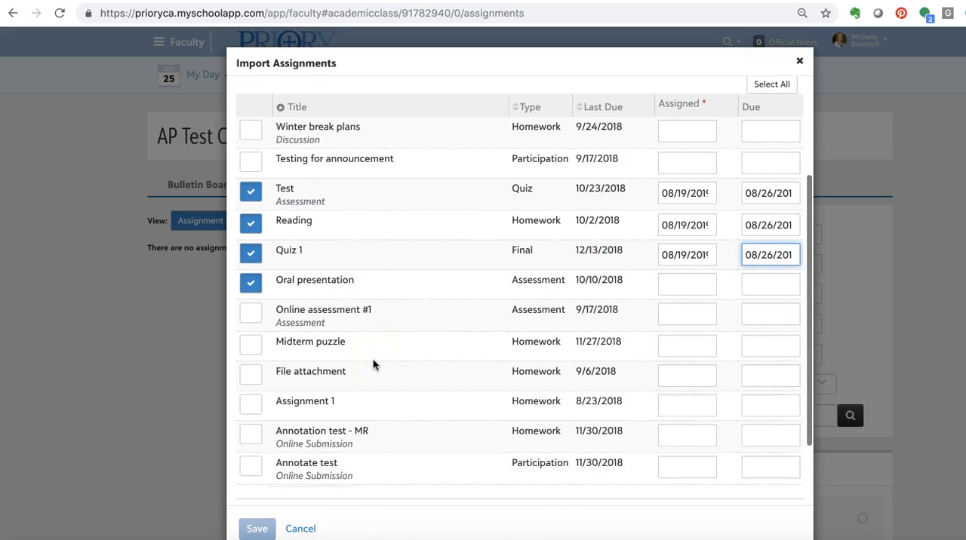
scroll(352, 436, down, 2)
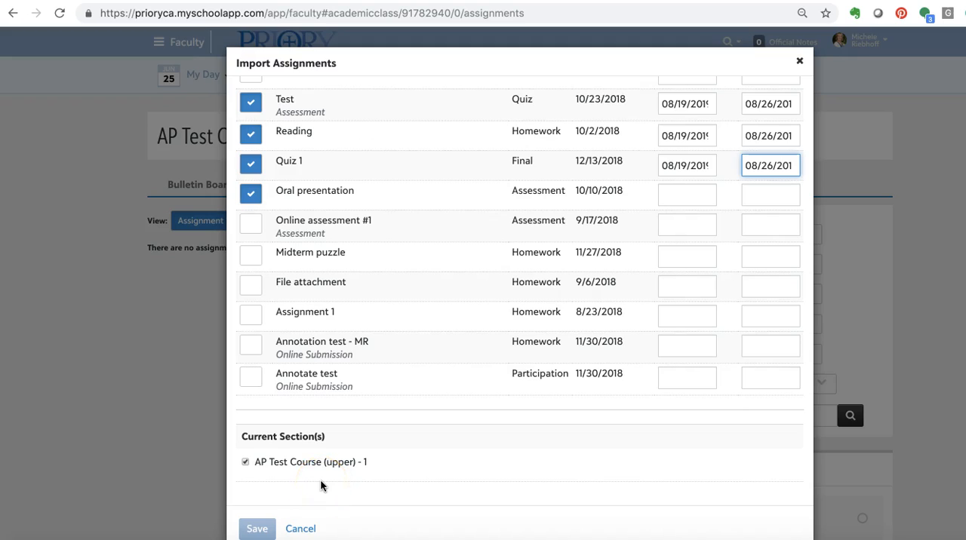
click(256, 530)
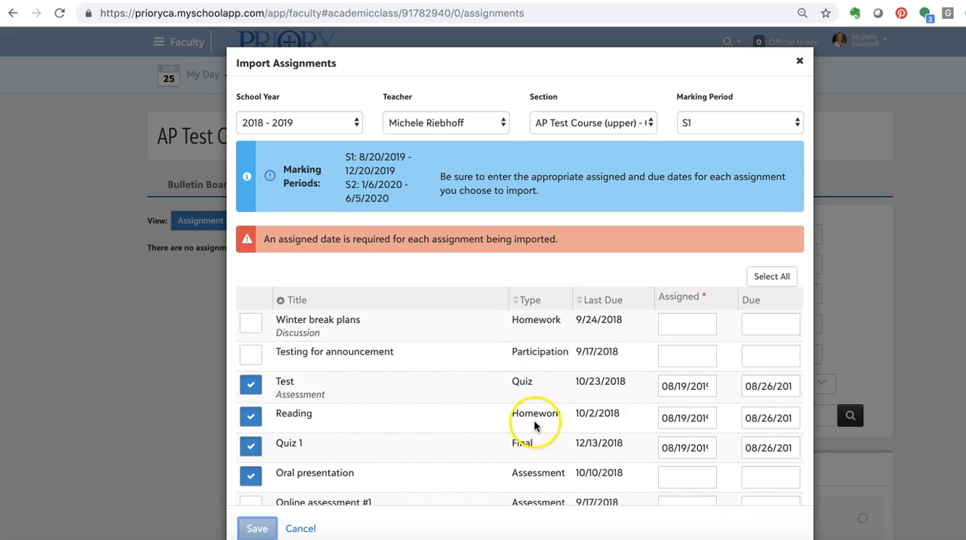
- Give Oral presentation an assigned date of 08/19/2019 and a due date of 08/26/2019, and save the import
scroll(533, 425, down, 3)
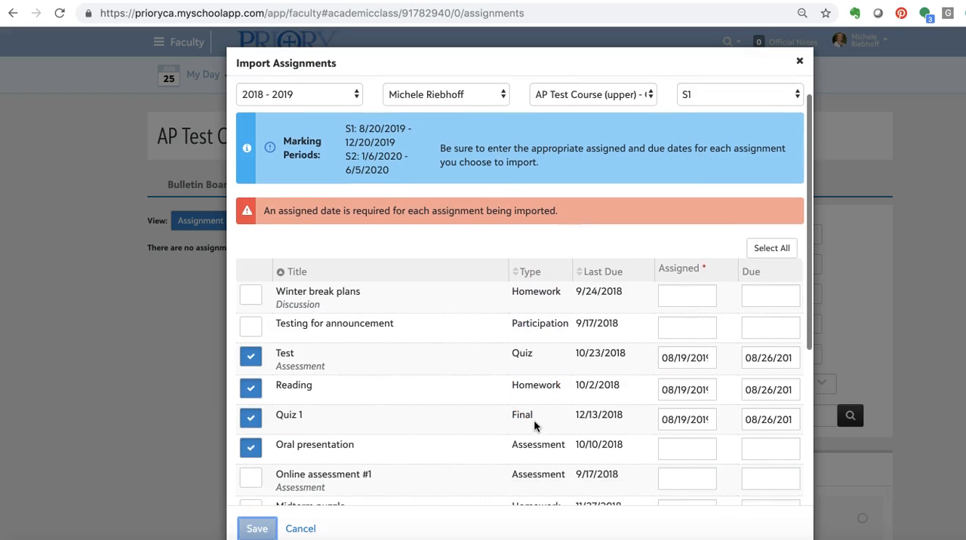
scroll(534, 423, up, 2)
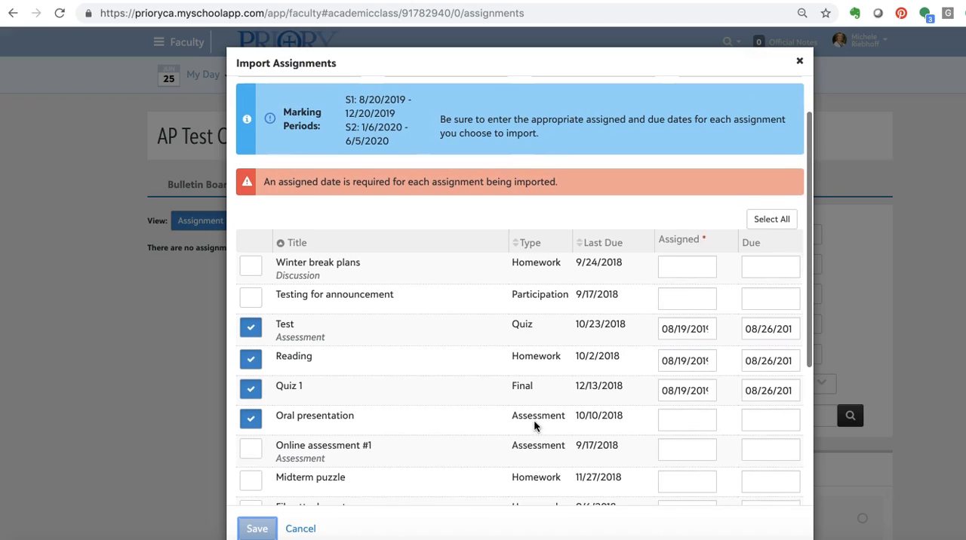
click(698, 423)
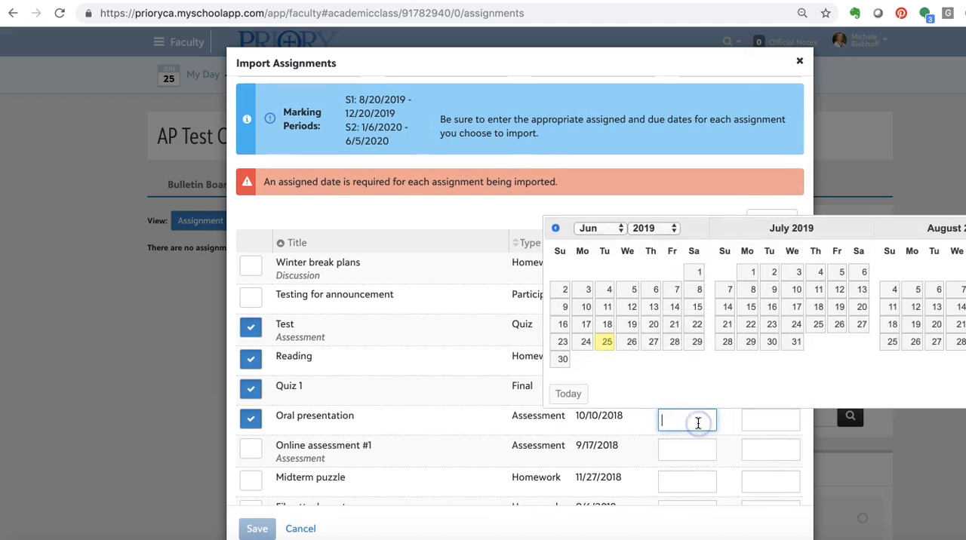
click(916, 324)
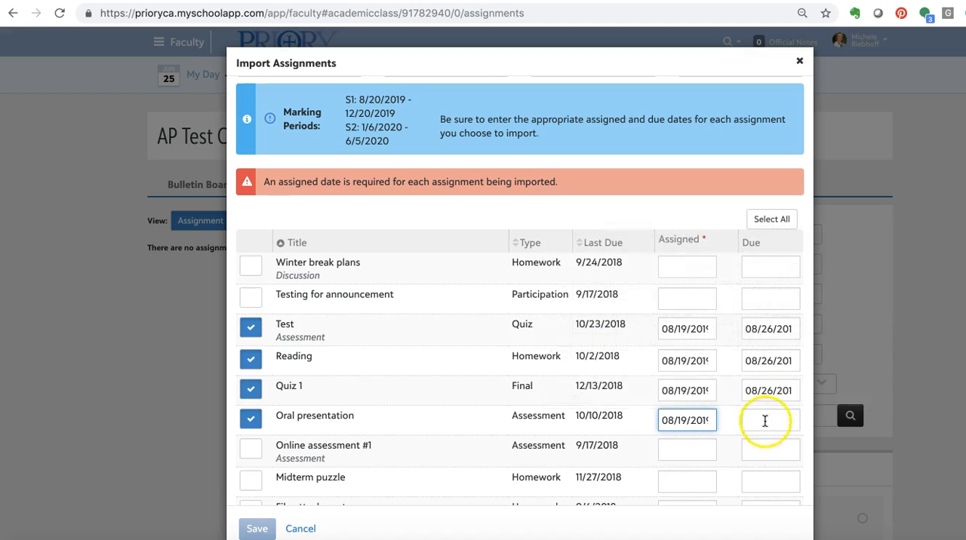
click(764, 420)
click(915, 342)
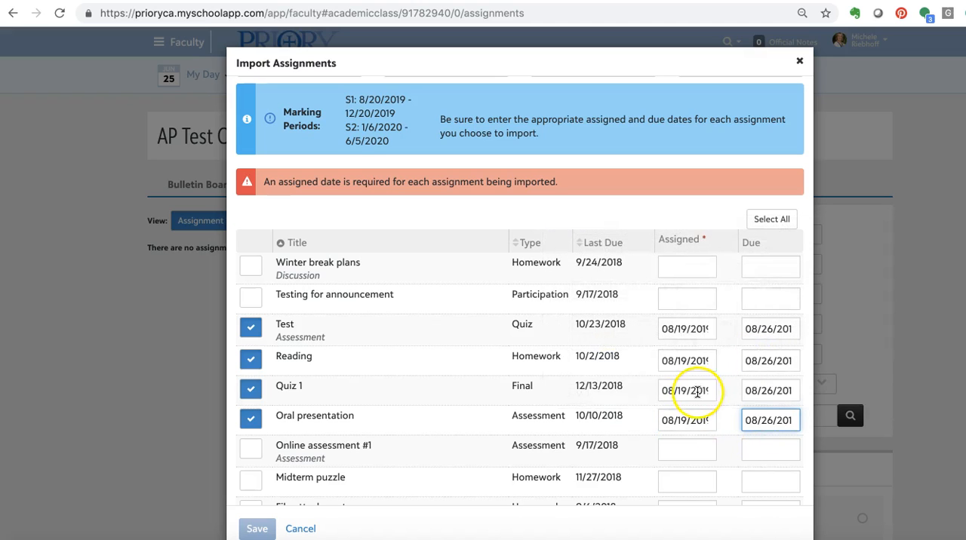
click(257, 528)
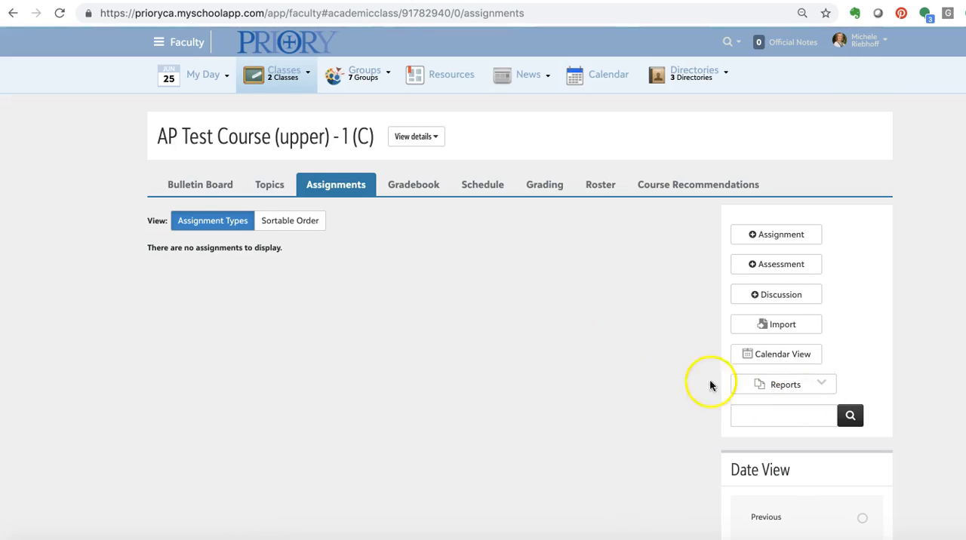
- Set the assignment list's date view to Future to display the imported assignments
scroll(848, 410, down, 5)
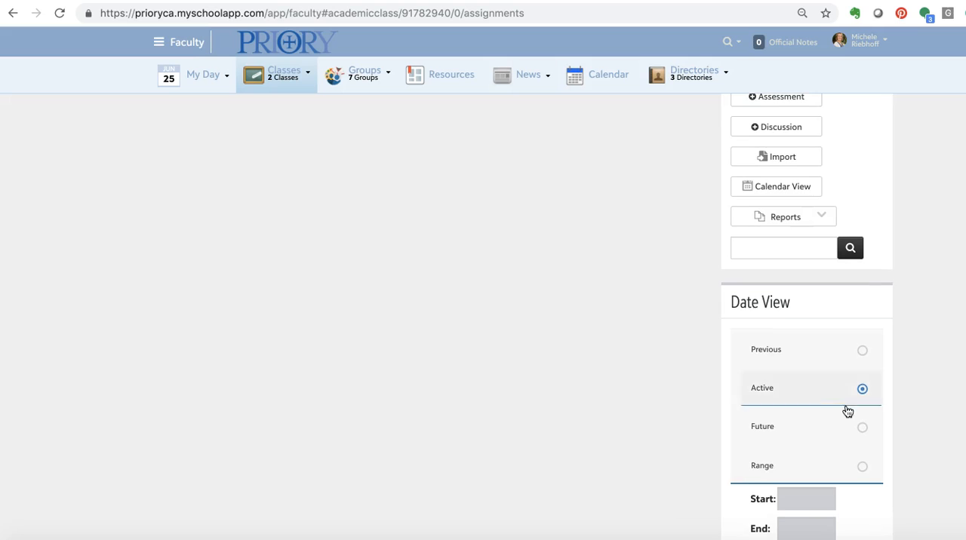
click(863, 428)
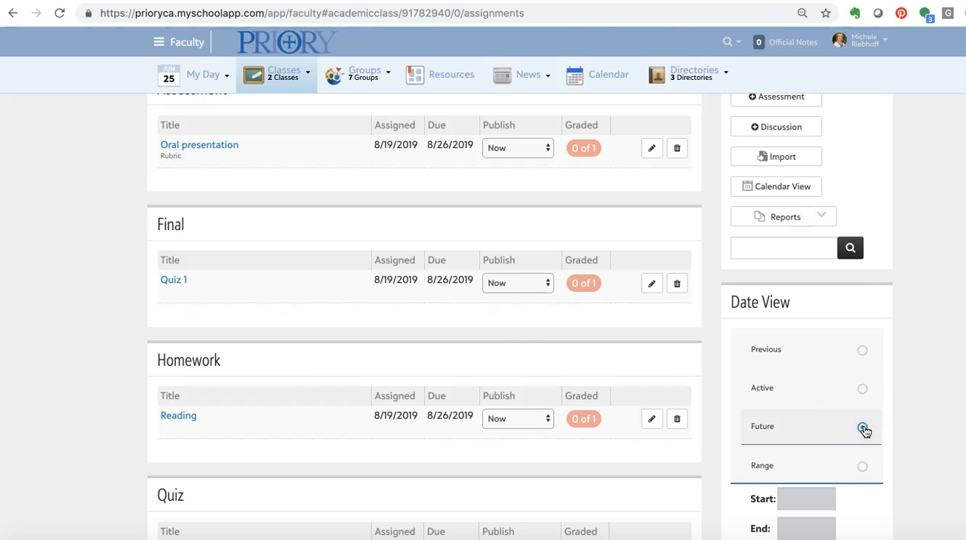
scroll(493, 337, up, 3)
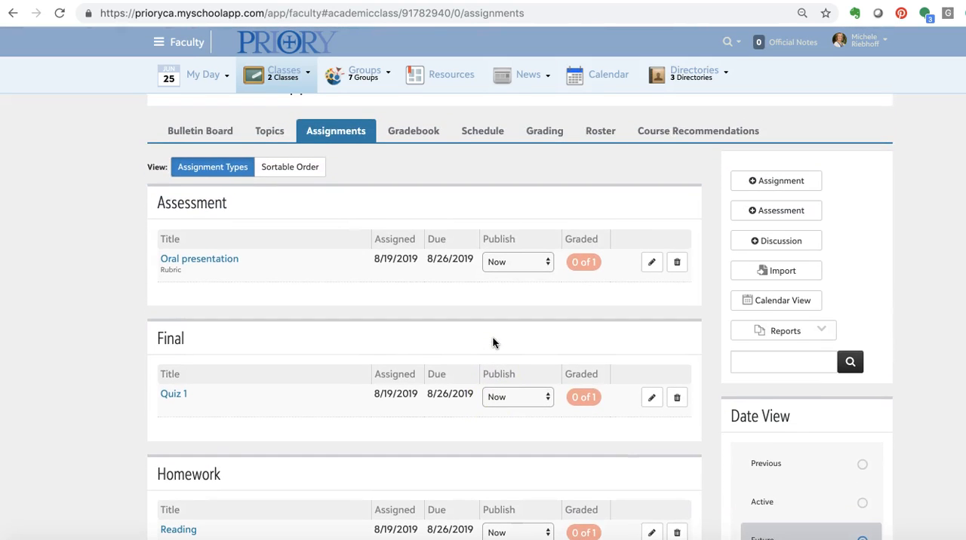
- Review the Oral presentation assignment's gradebook, rubric, file submission and section date settings, and close it without saving
click(649, 265)
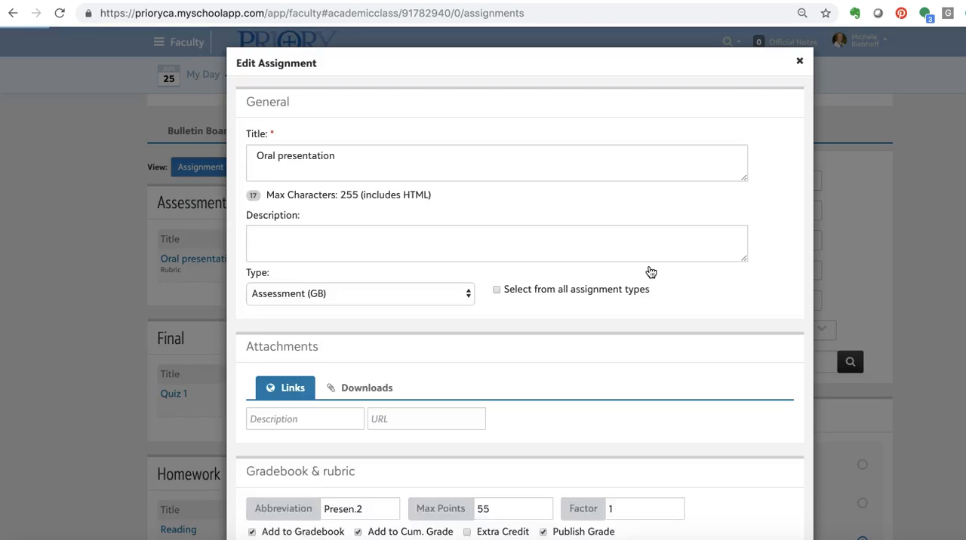
scroll(596, 368, down, 1)
scroll(596, 368, down, 5)
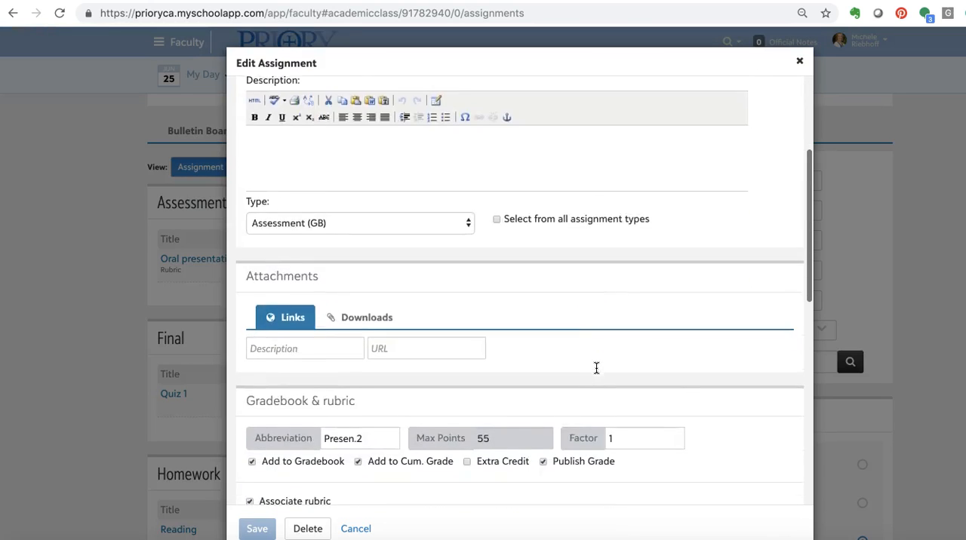
scroll(596, 368, down, 1)
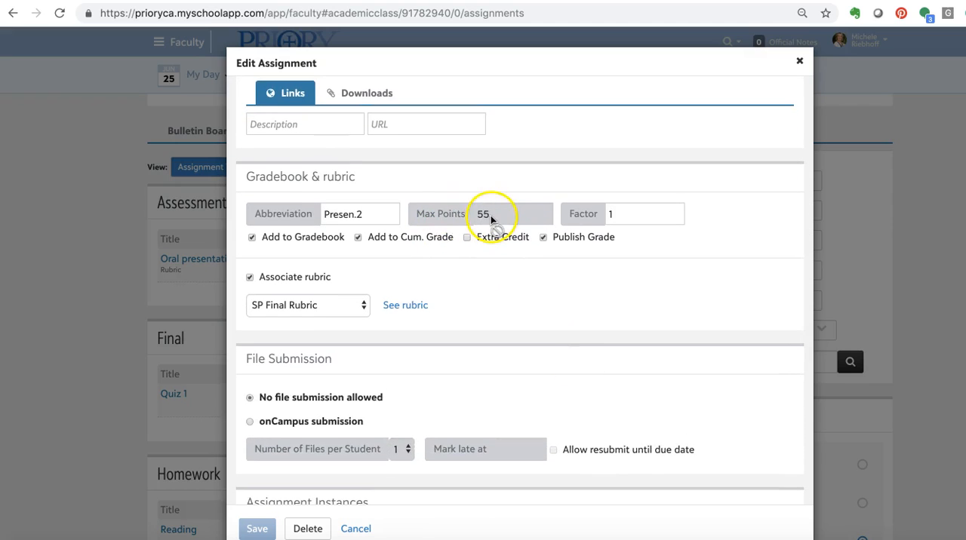
click(332, 216)
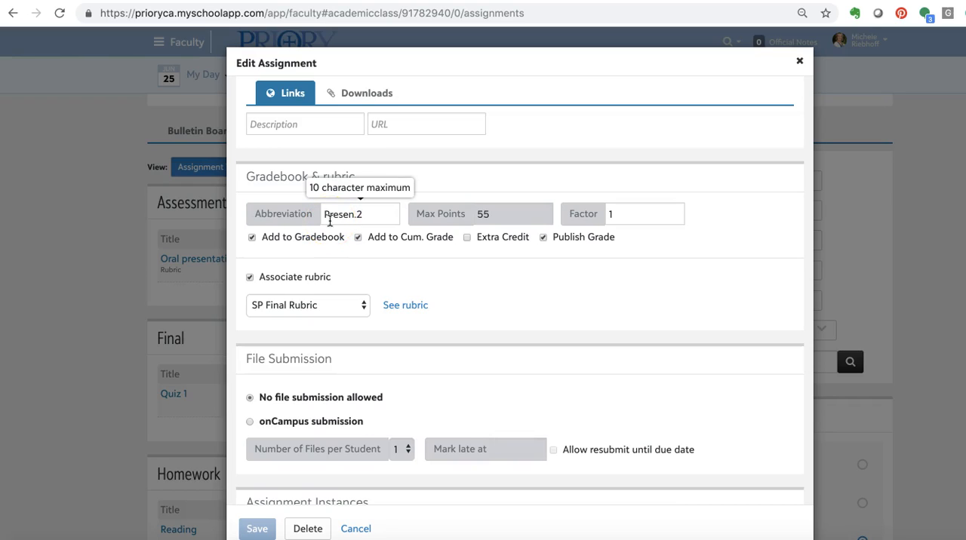
click(430, 258)
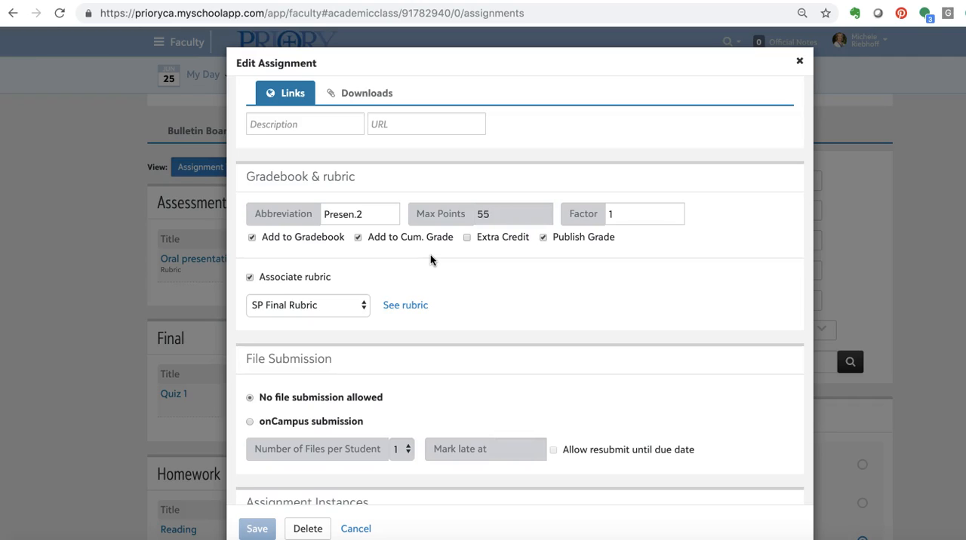
scroll(424, 257, down, 5)
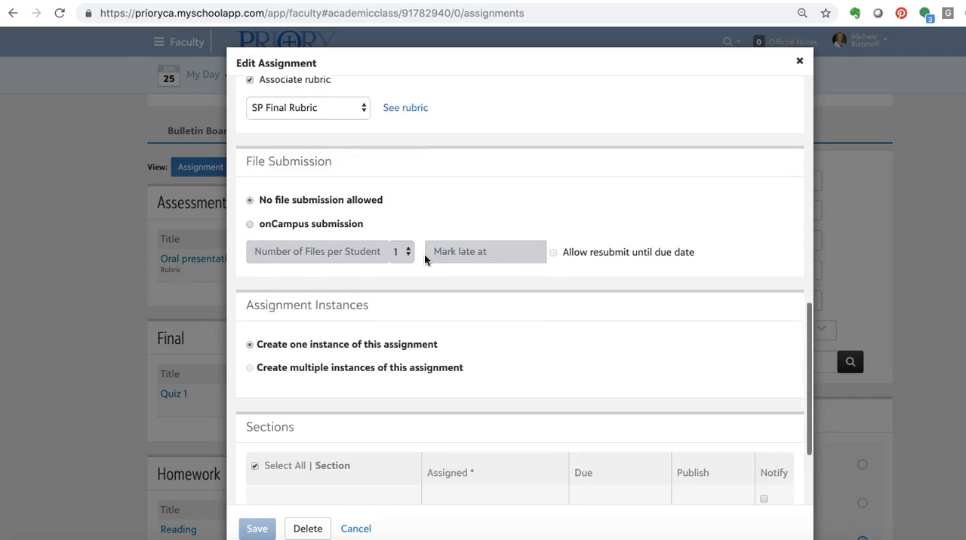
click(456, 392)
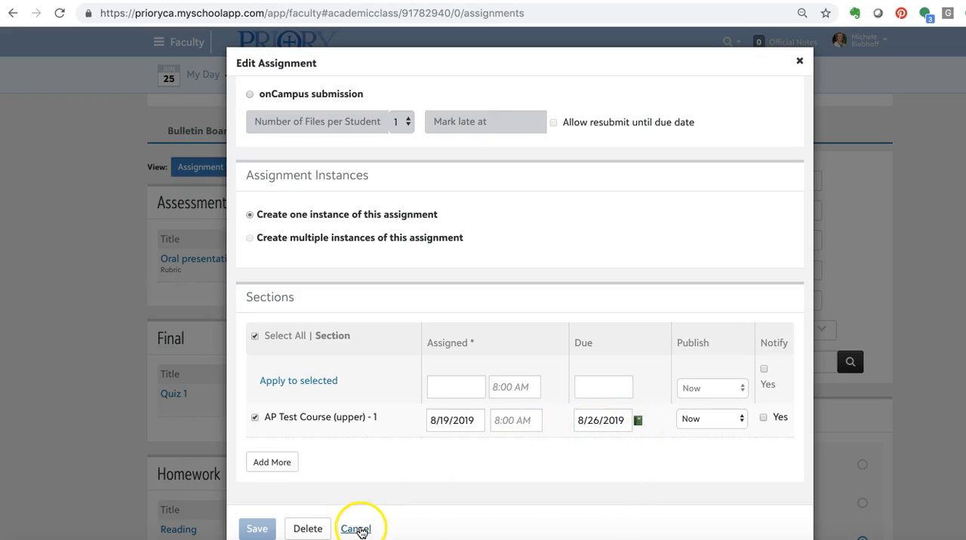
click(236, 522)
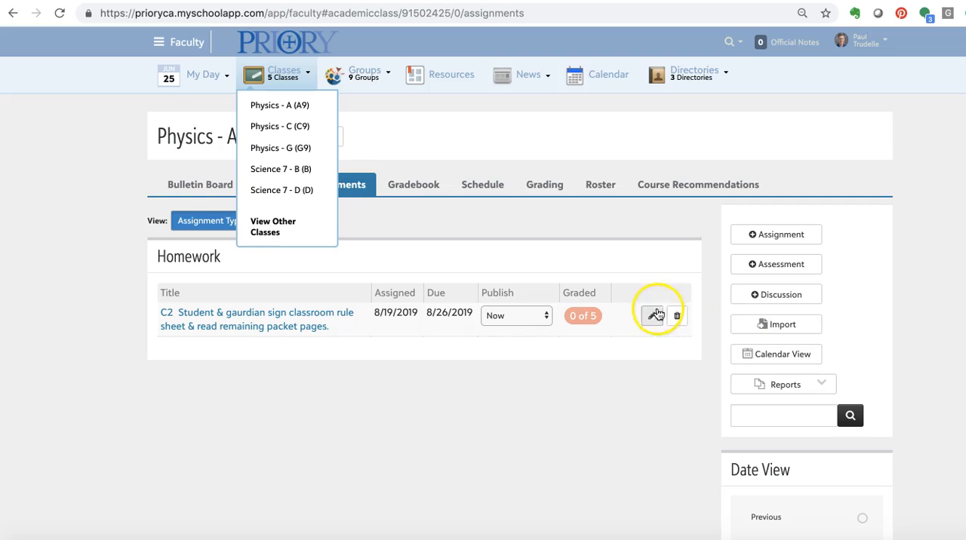
- View the assignment import options for the Physics - A (A9) class and close them without importing
click(790, 324)
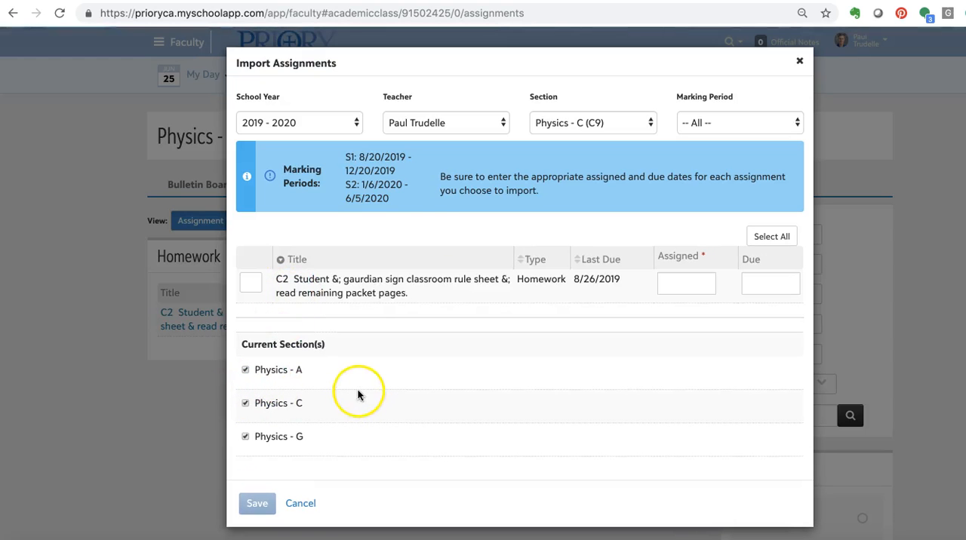
click(300, 504)
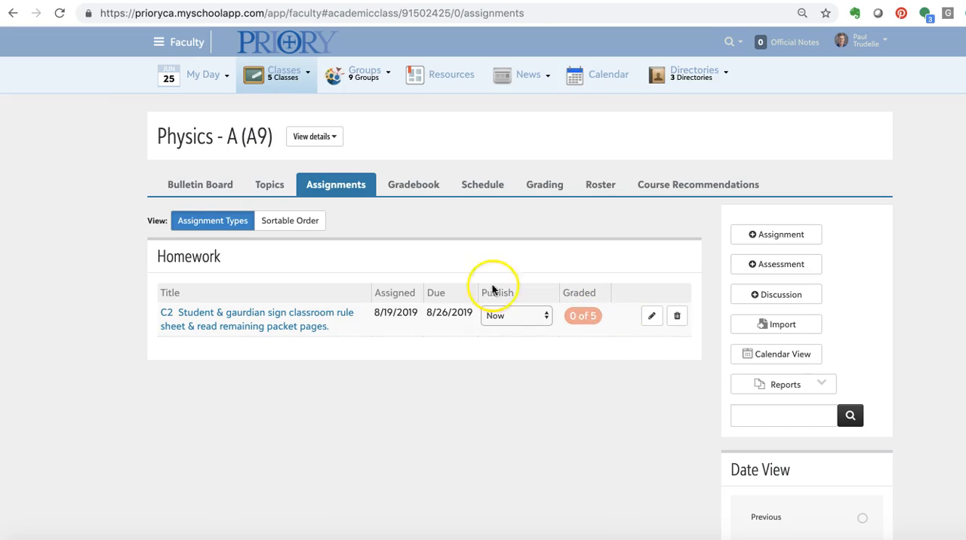
- Try giving the C2 homework a due date of 08/29/2019 for Physics - C, check Physics - G's due date calendar, and discard the edit
click(651, 318)
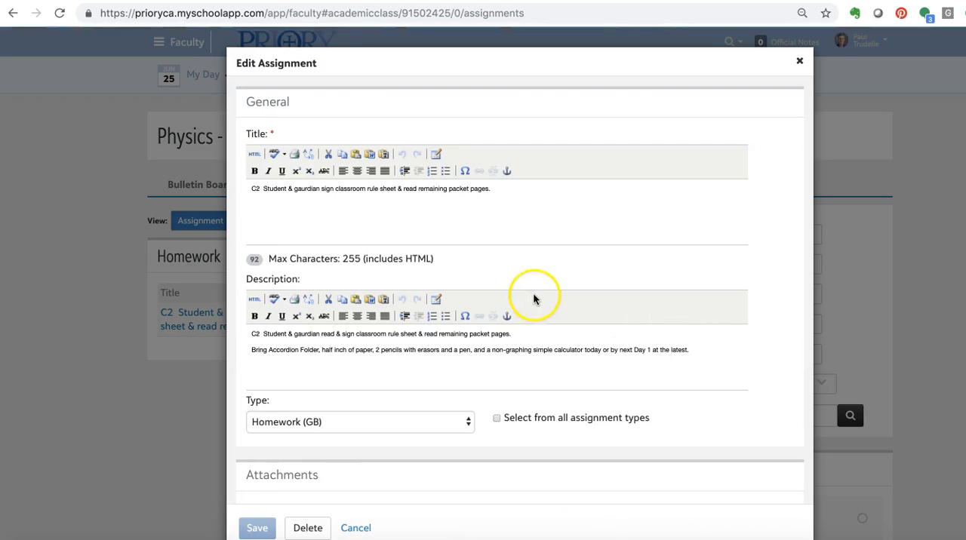
scroll(537, 301, down, 10)
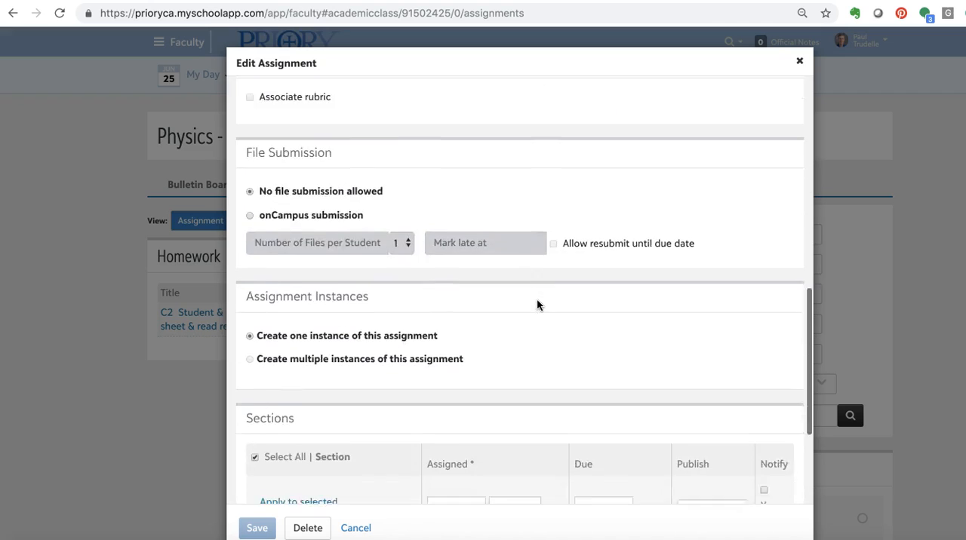
scroll(537, 300, down, 5)
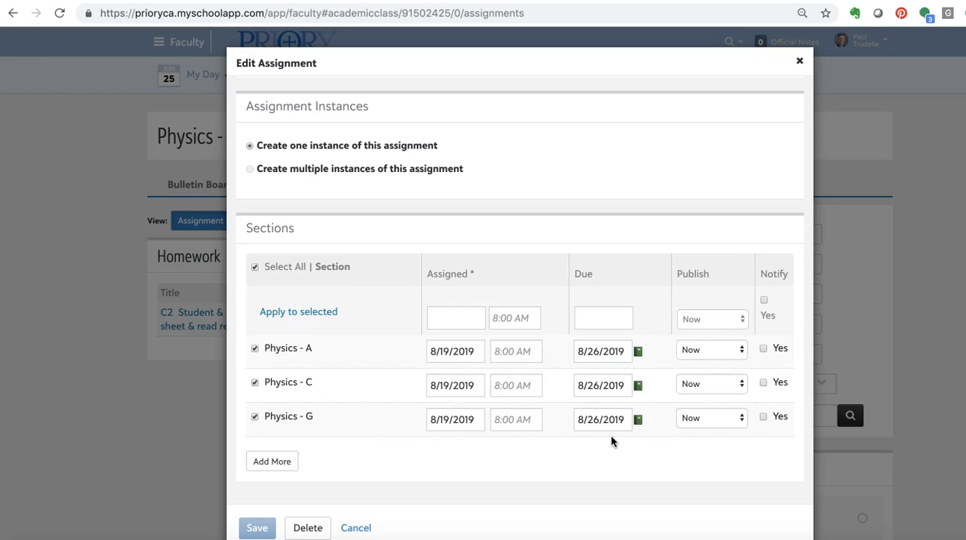
click(610, 385)
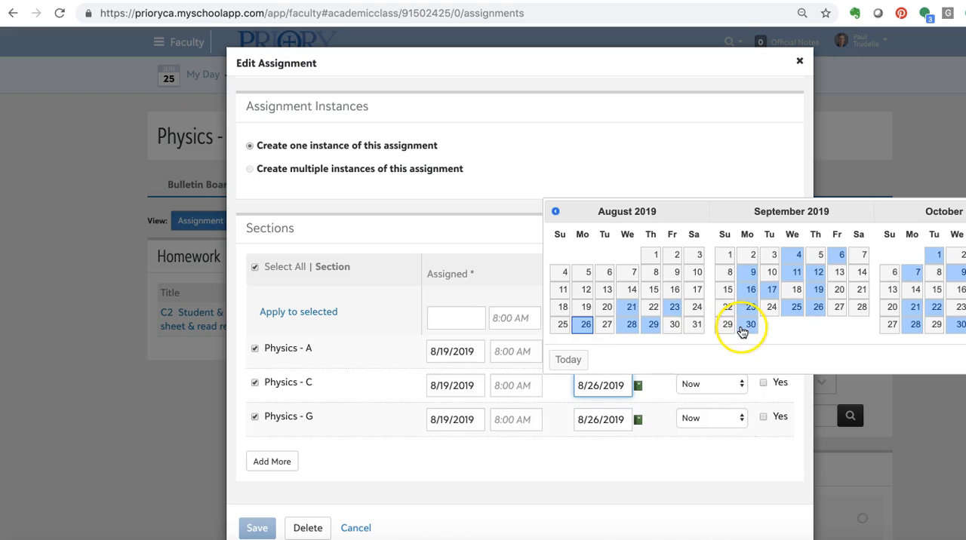
click(653, 332)
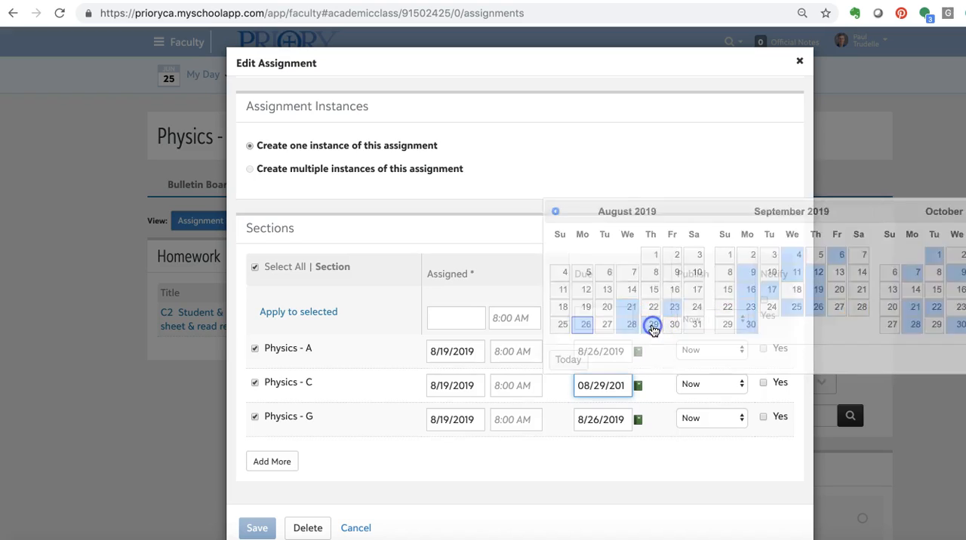
click(602, 421)
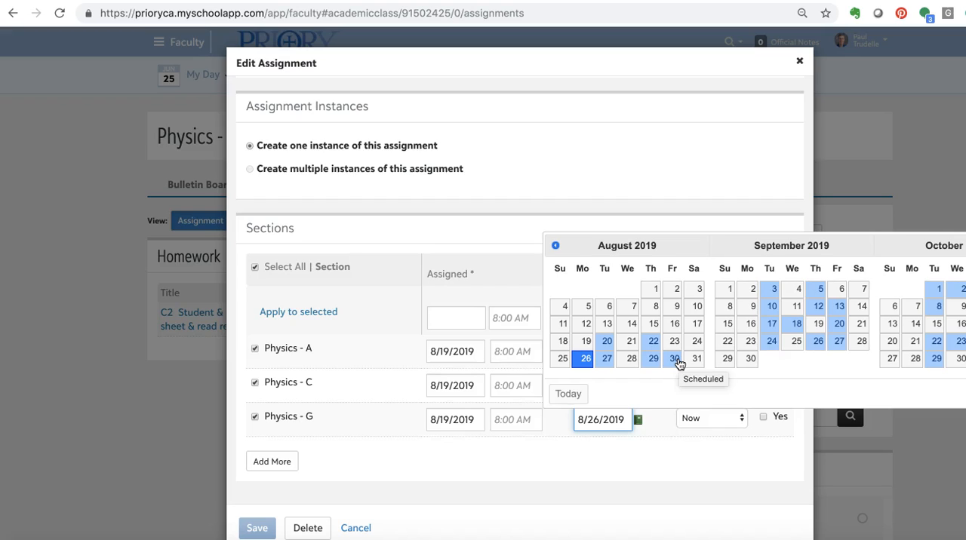
click(355, 528)
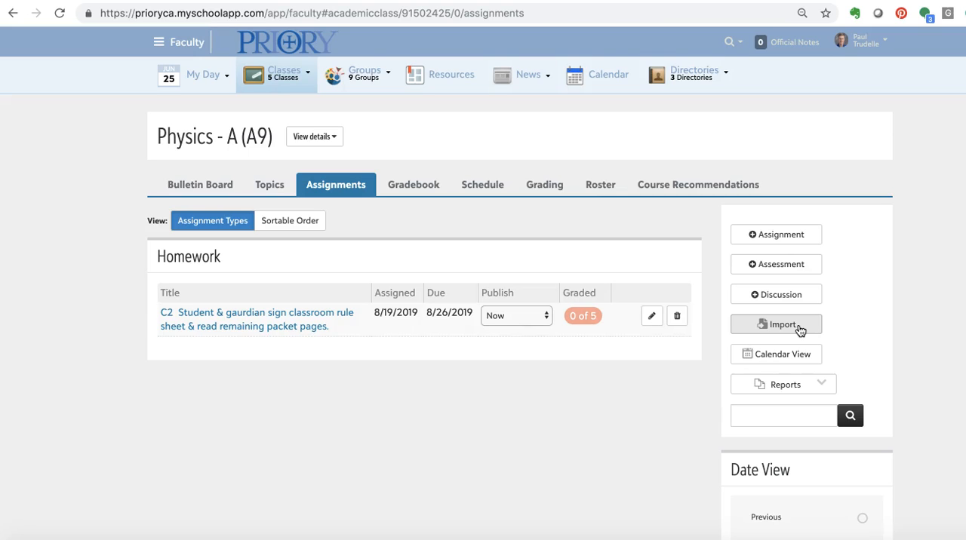
- Reopen the C2 homework's details from the Physics - A (A9) assignment list and close them without saving
click(652, 317)
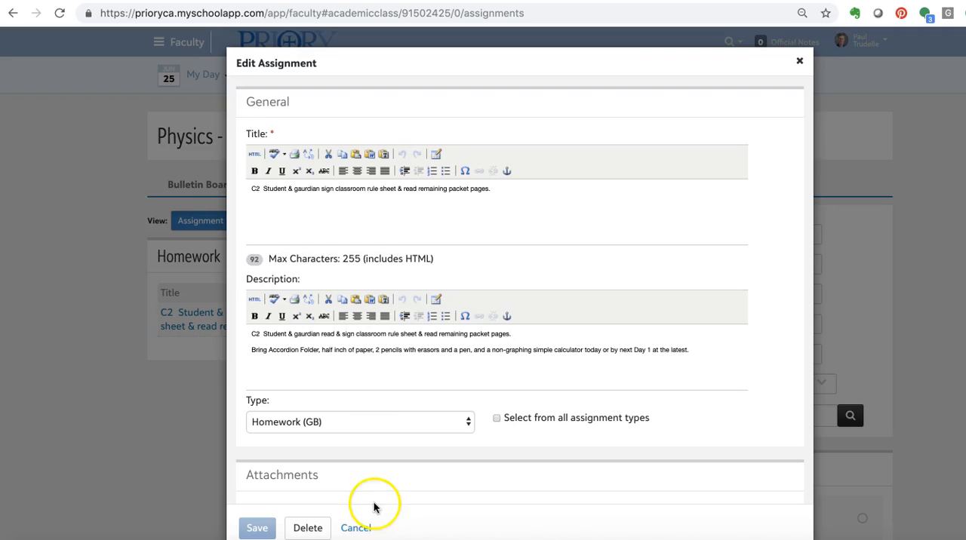
click(365, 527)
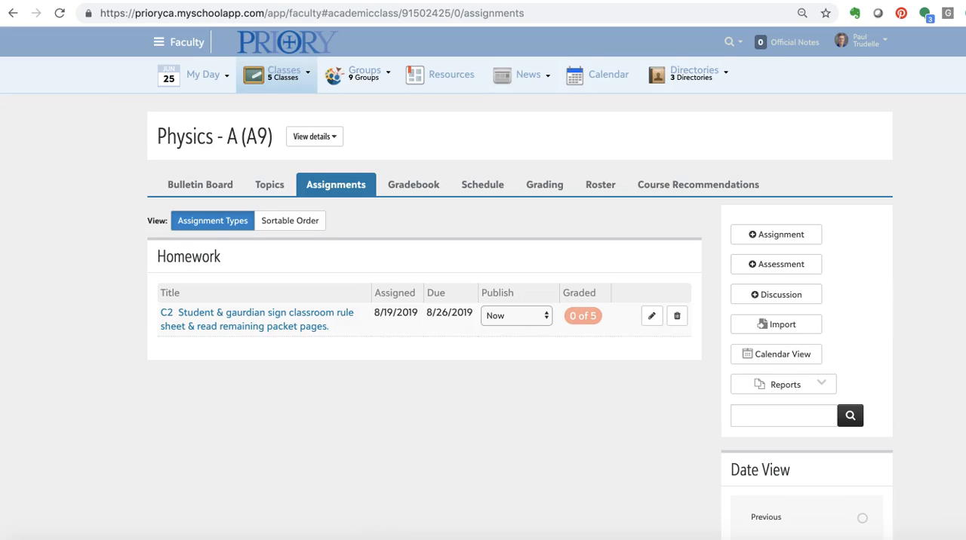